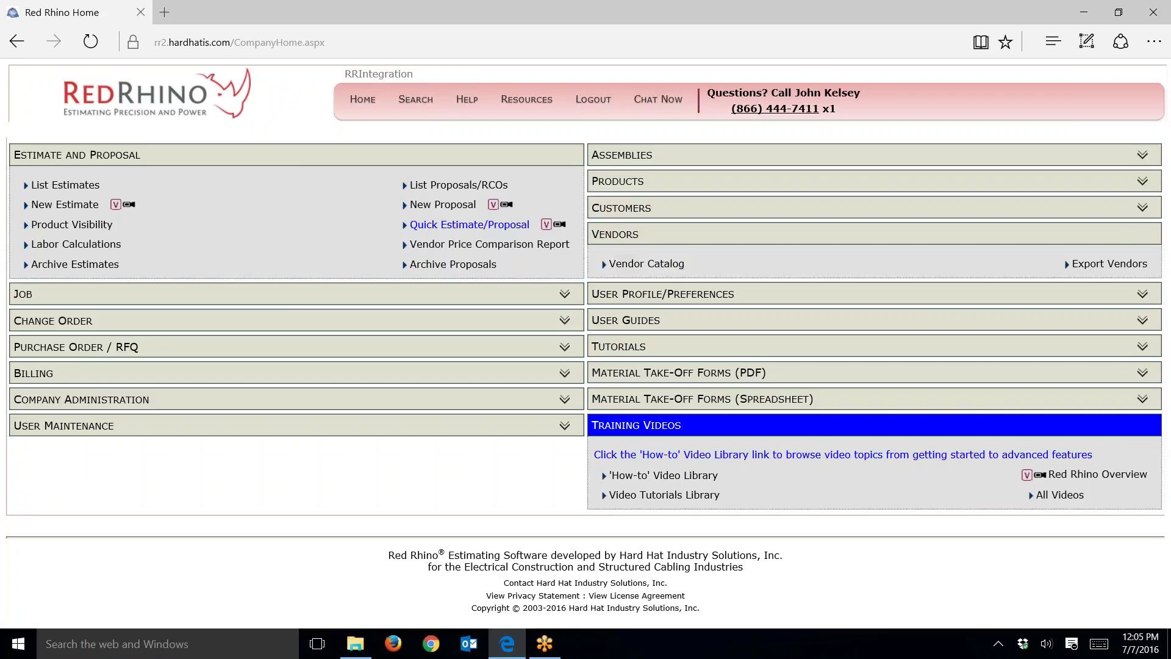
Open the Vendor Catalog and bring up the Generic Vendor record
left_click(623, 267)
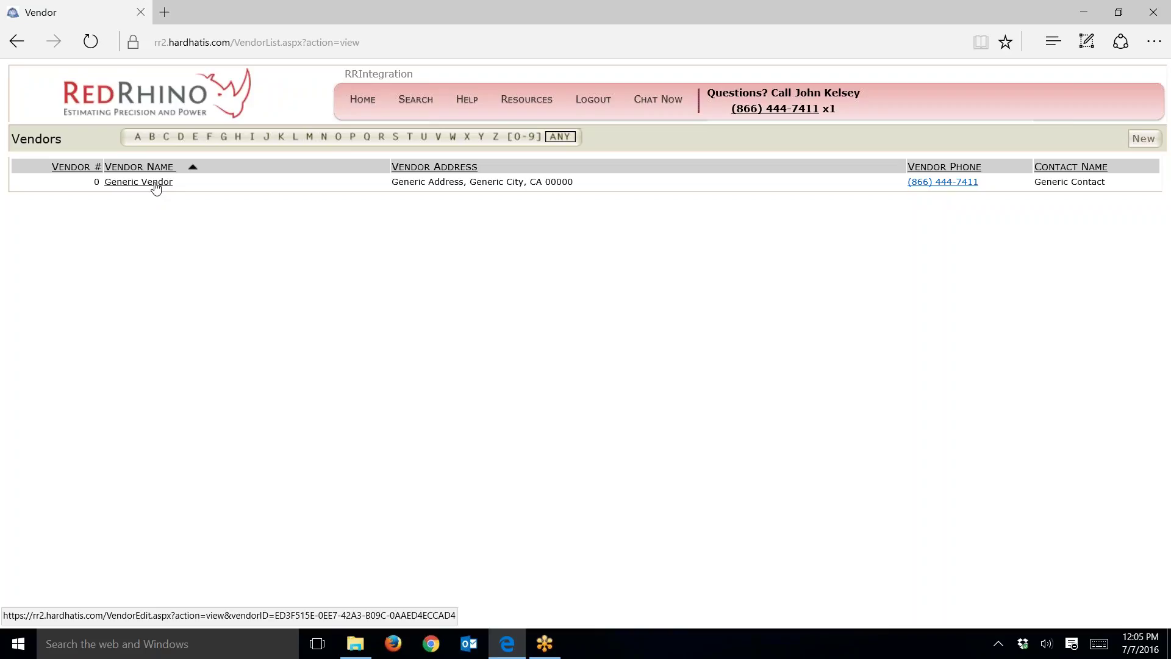
left_click(156, 188)
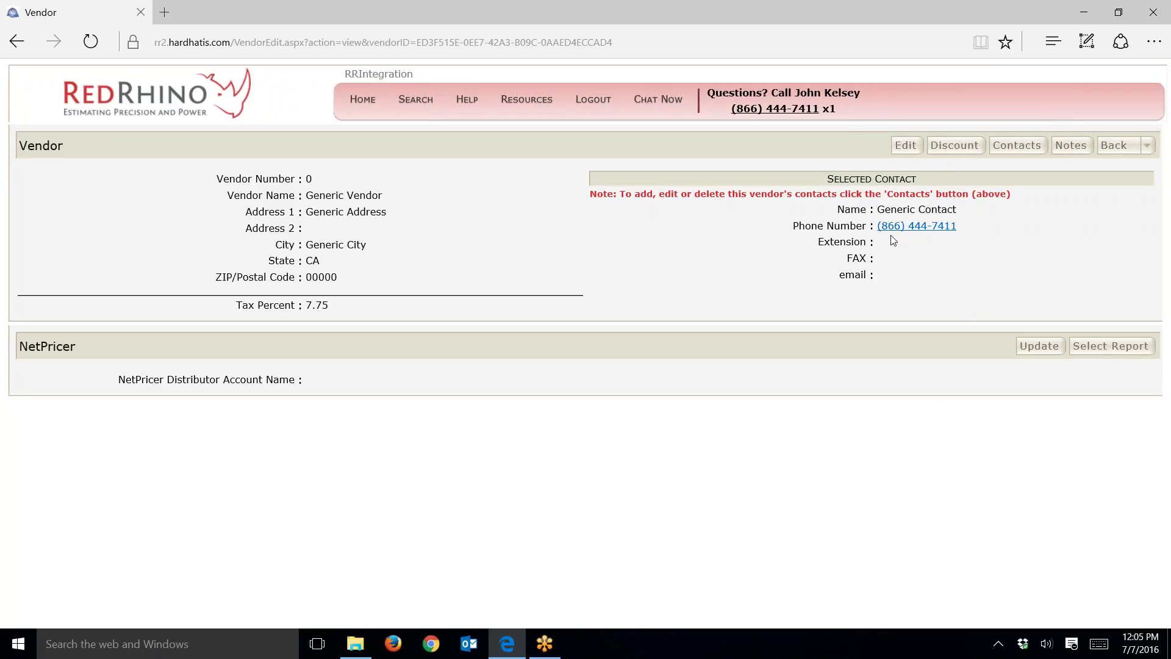
Open the Discounts page for Generic Vendor
left_click(954, 147)
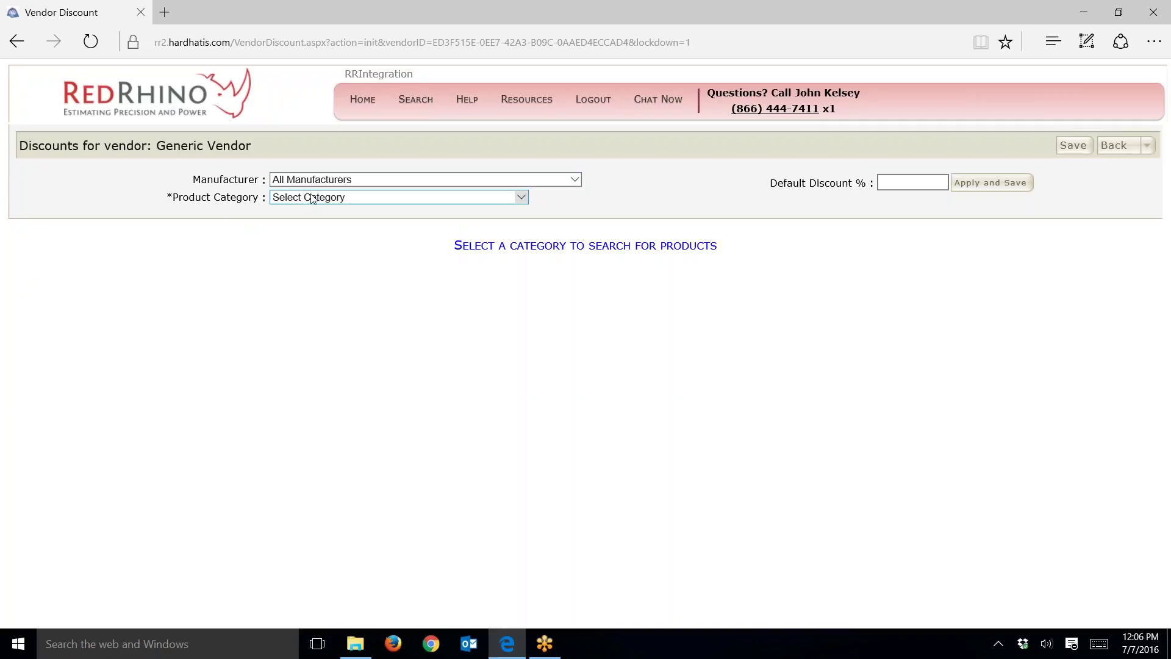
Select 4011 - EMT from the Product Category list
left_click(521, 199)
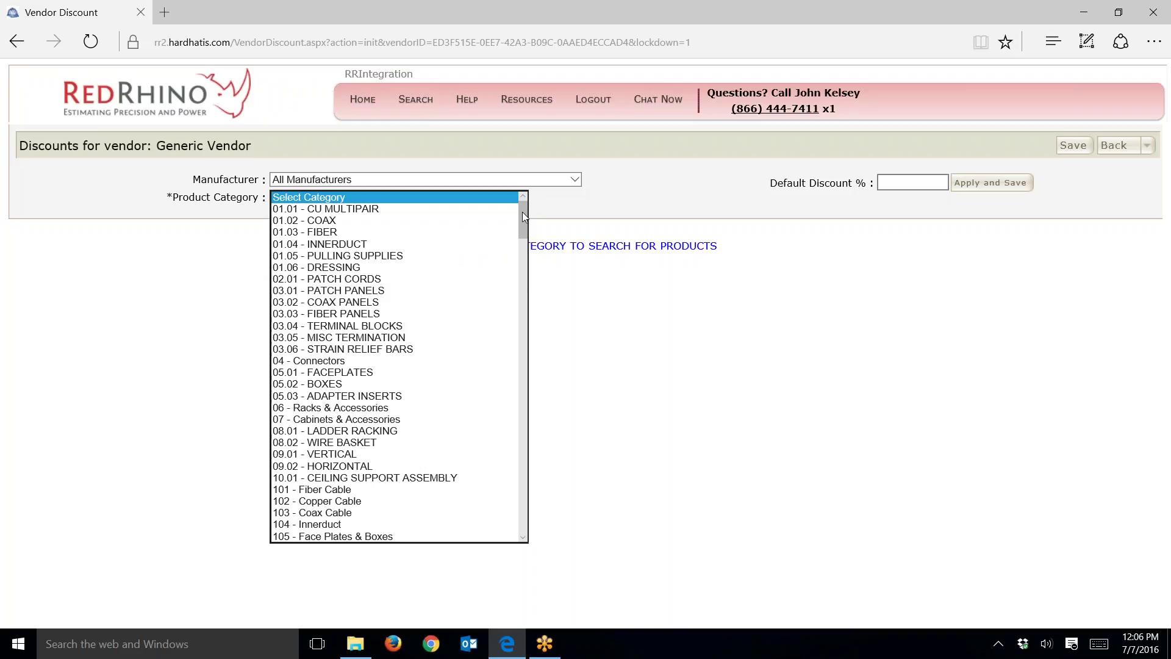
left_click_drag(523, 216, 523, 333)
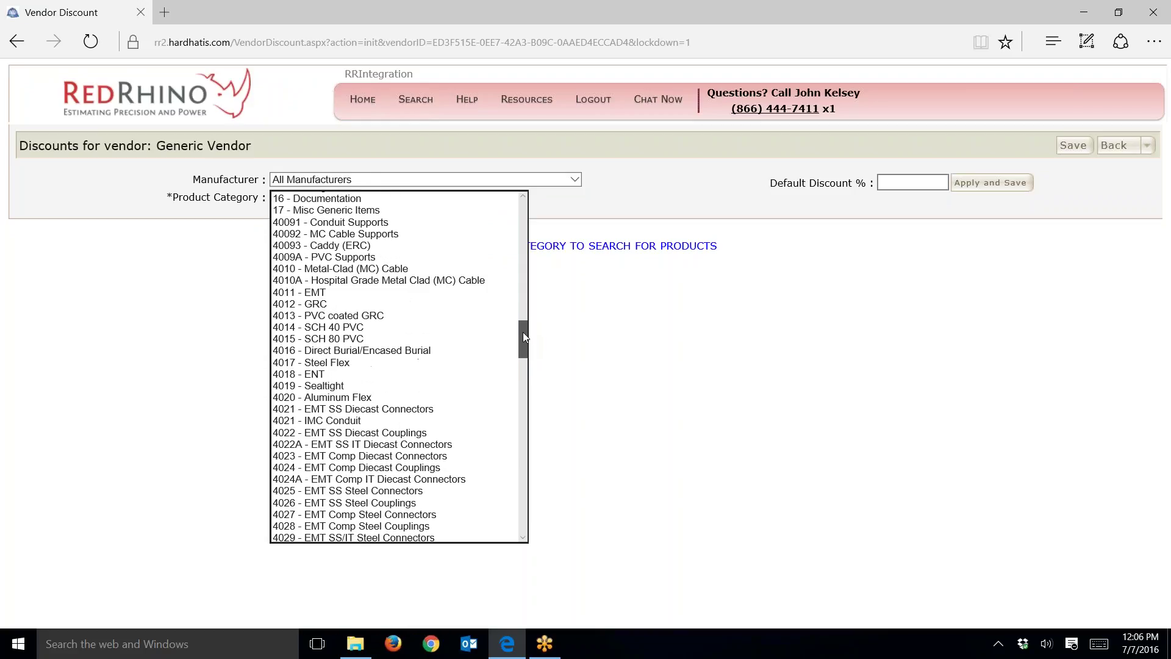
left_click(328, 293)
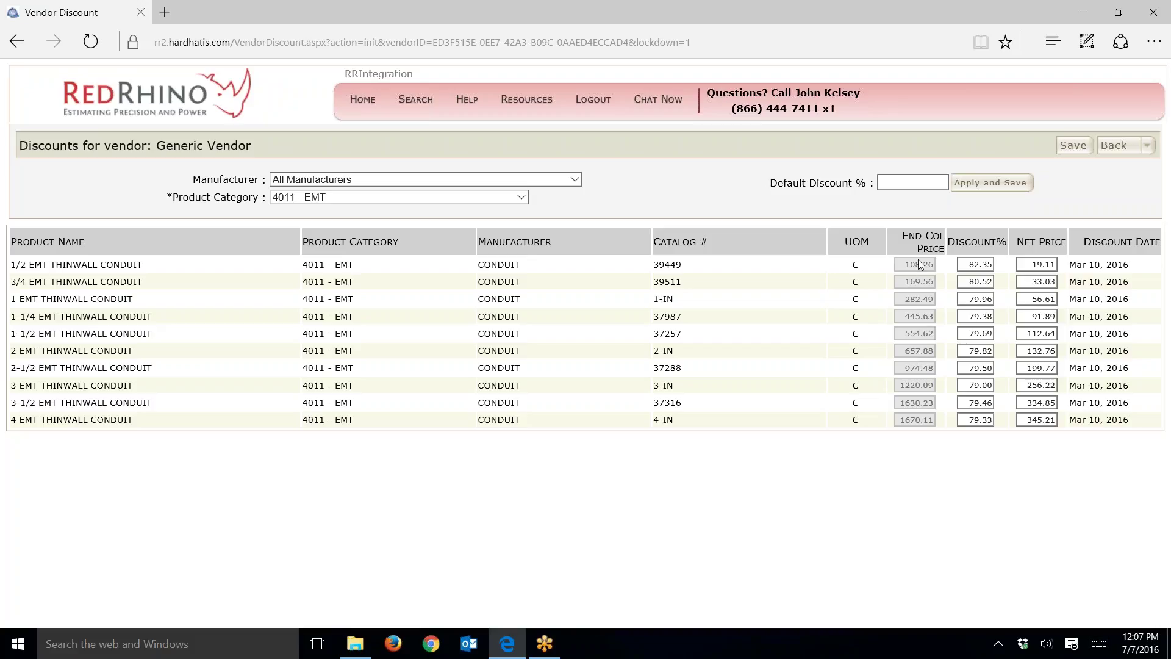
Put focus in the 1/2 EMT thinwall conduit's Discount% and then Net Price field
left_click(972, 264)
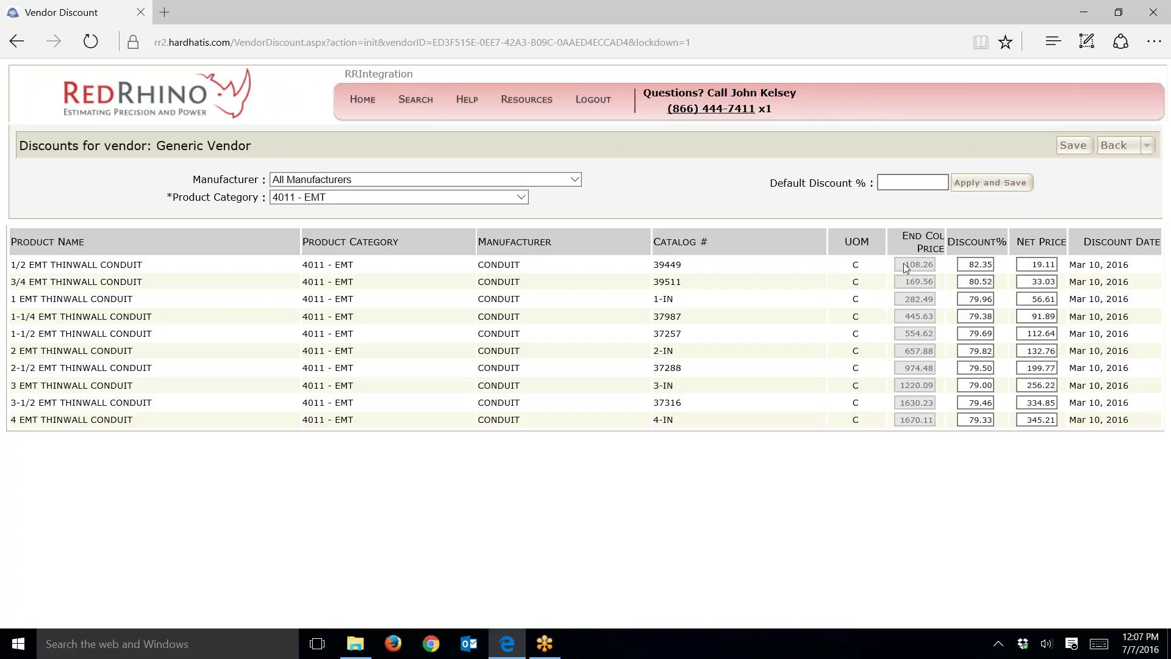
left_click(1027, 263)
left_click(1042, 263)
Replace the 1/2 EMT net price 19.11 with 21
key("Tab")
left_click_drag(1033, 268, 1064, 267)
type("21")
key("Tab")
Check the net prices for 1/2, 3/4, 1 and 1-1/4 EMT
left_click(1033, 265)
left_click(1031, 282)
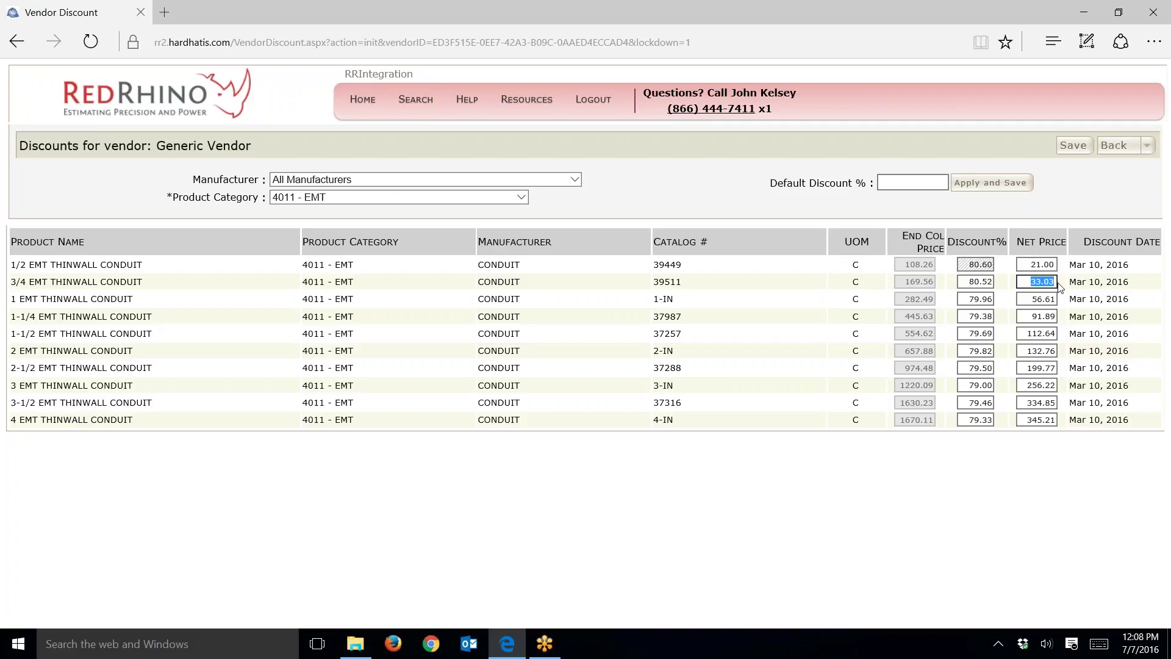
left_click(1033, 299)
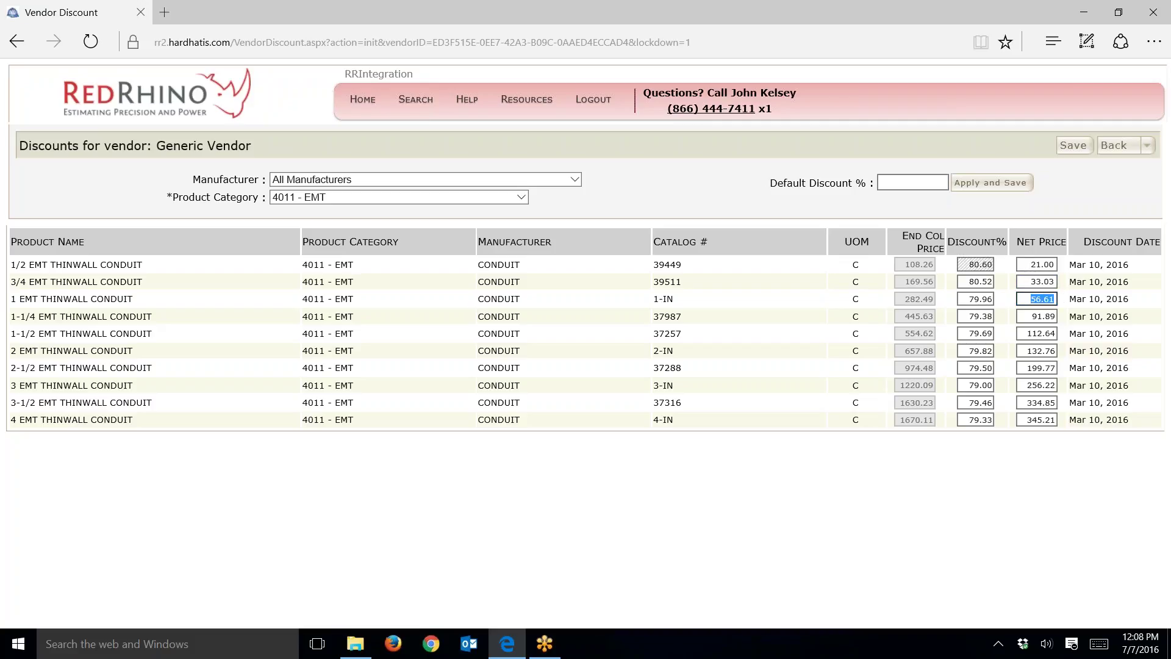
left_click(1054, 315)
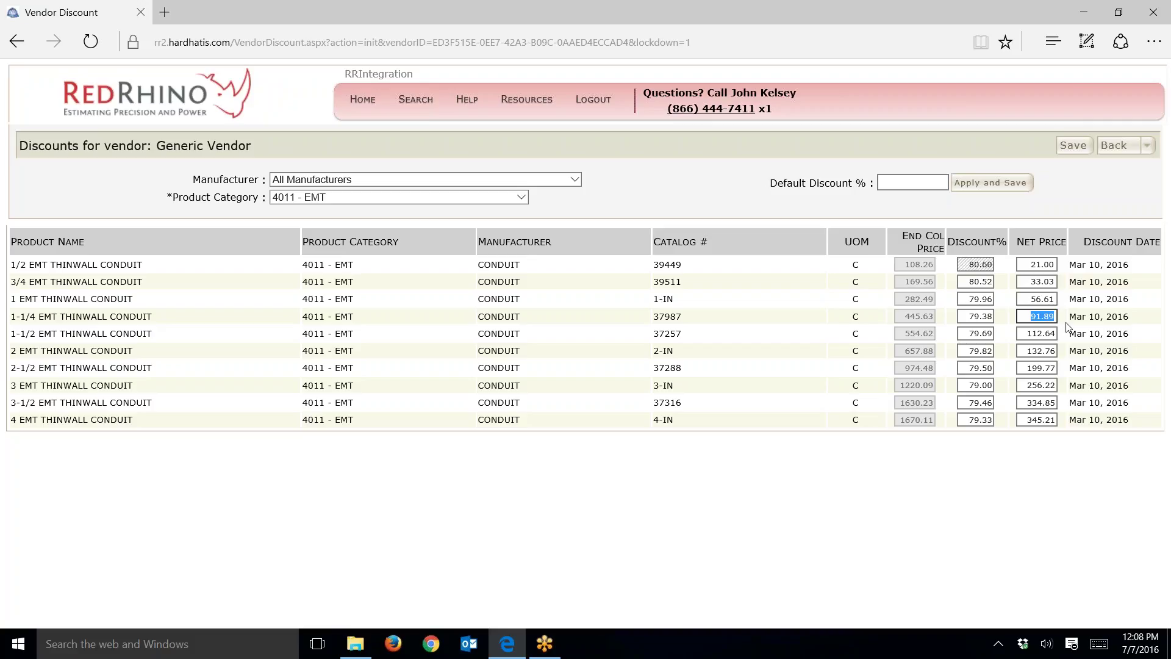
Save the EMT discount changes, dating every row Jul 07, 2016
left_click(1074, 147)
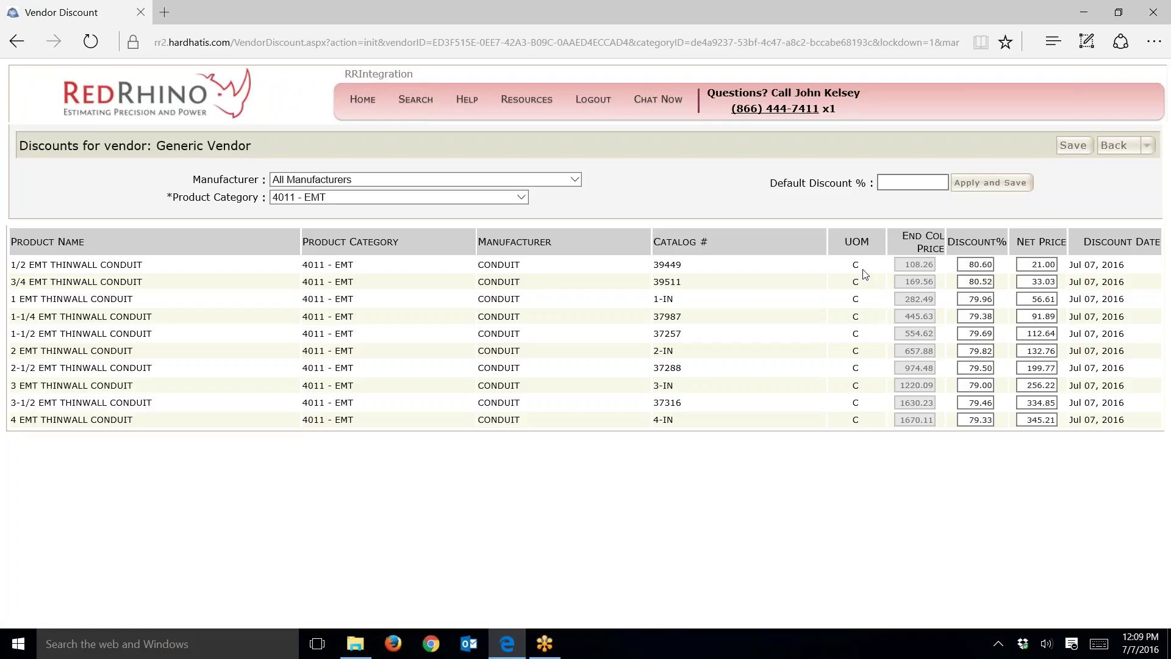
left_click(522, 198)
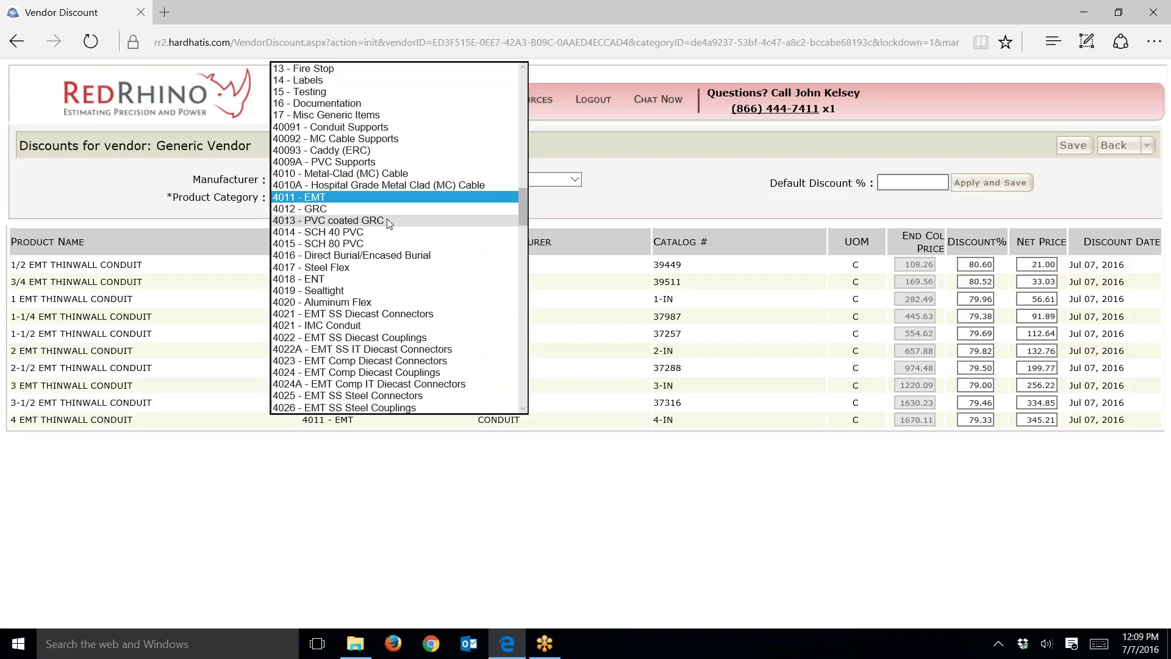
scroll(396, 256, "down", 2)
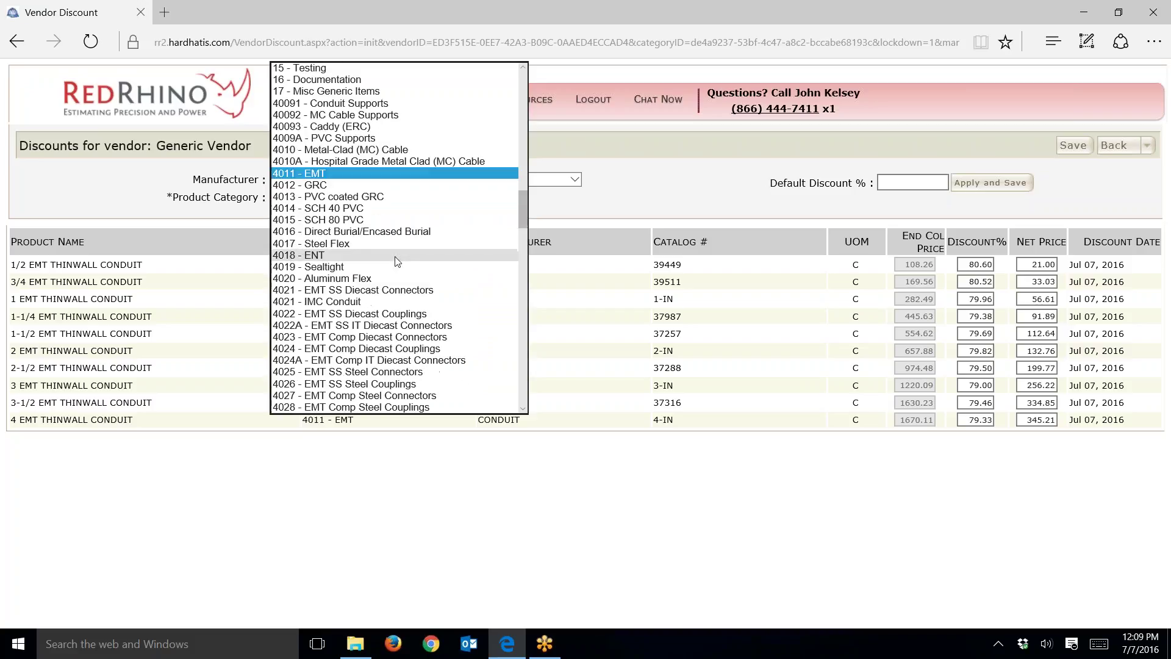
scroll(397, 261, "down", 3)
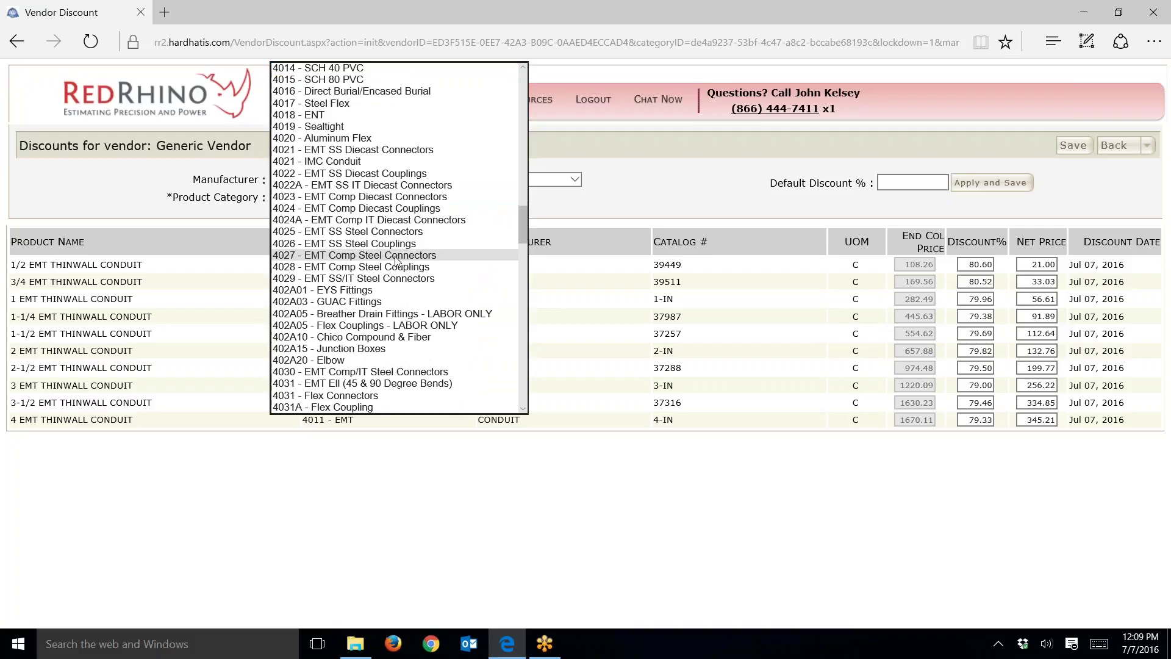
scroll(397, 261, "down", 4)
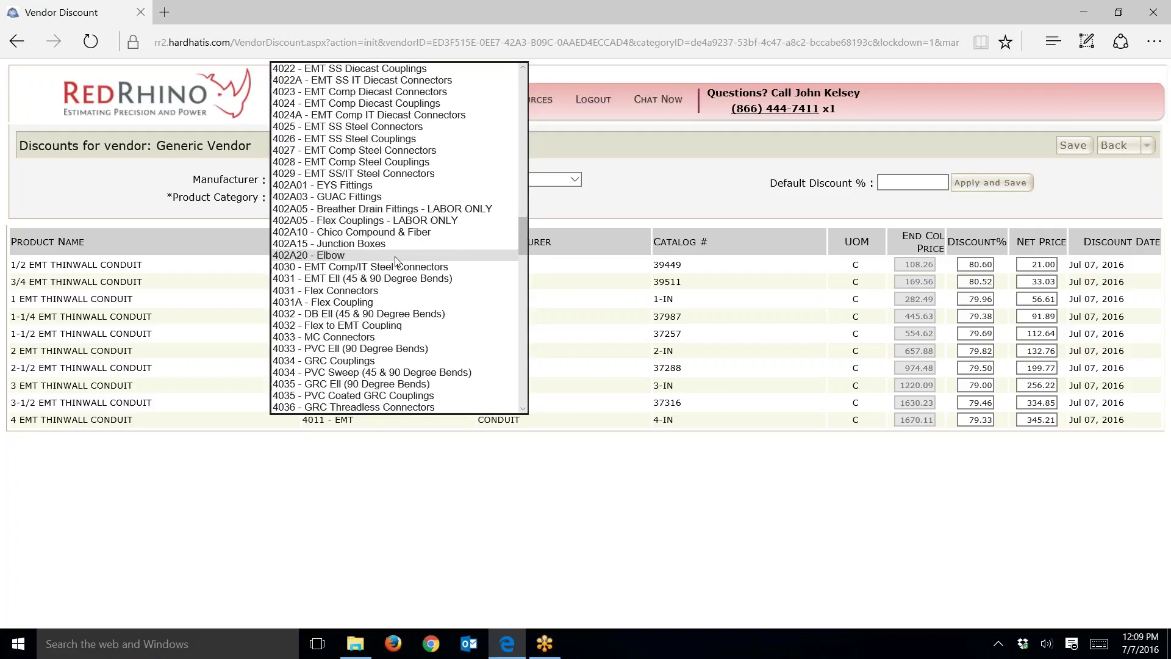
scroll(397, 261, "down", 2)
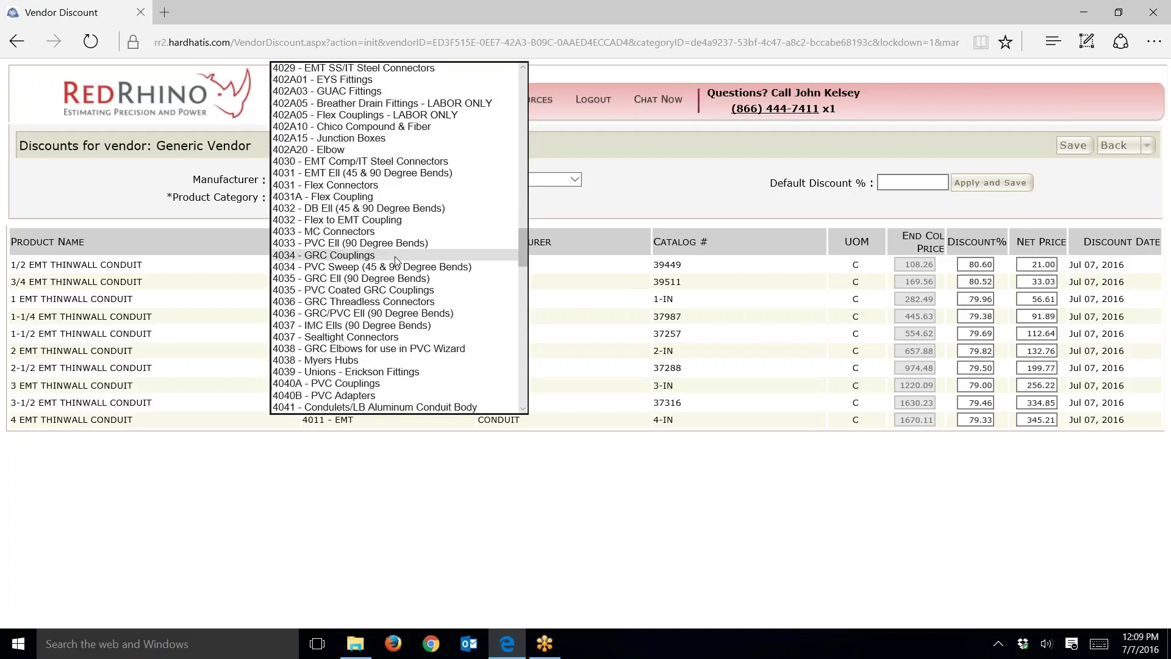
scroll(397, 261, "down", 1)
scroll(397, 261, "down", 4)
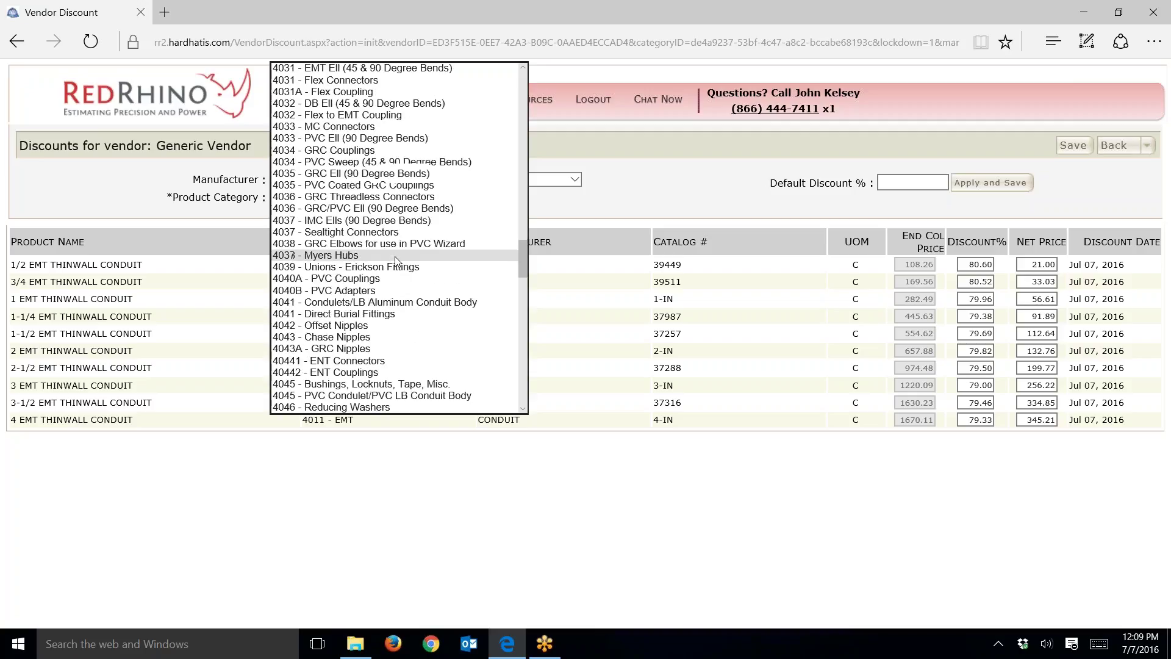
scroll(397, 261, "down", 1)
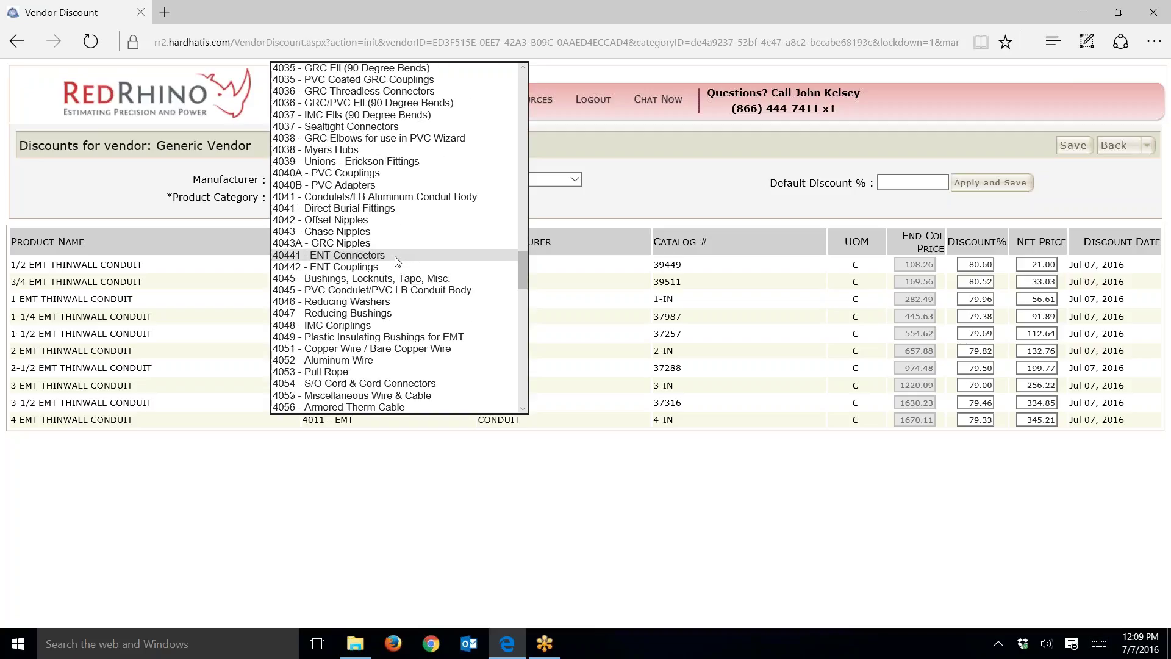
scroll(397, 261, "down", 1)
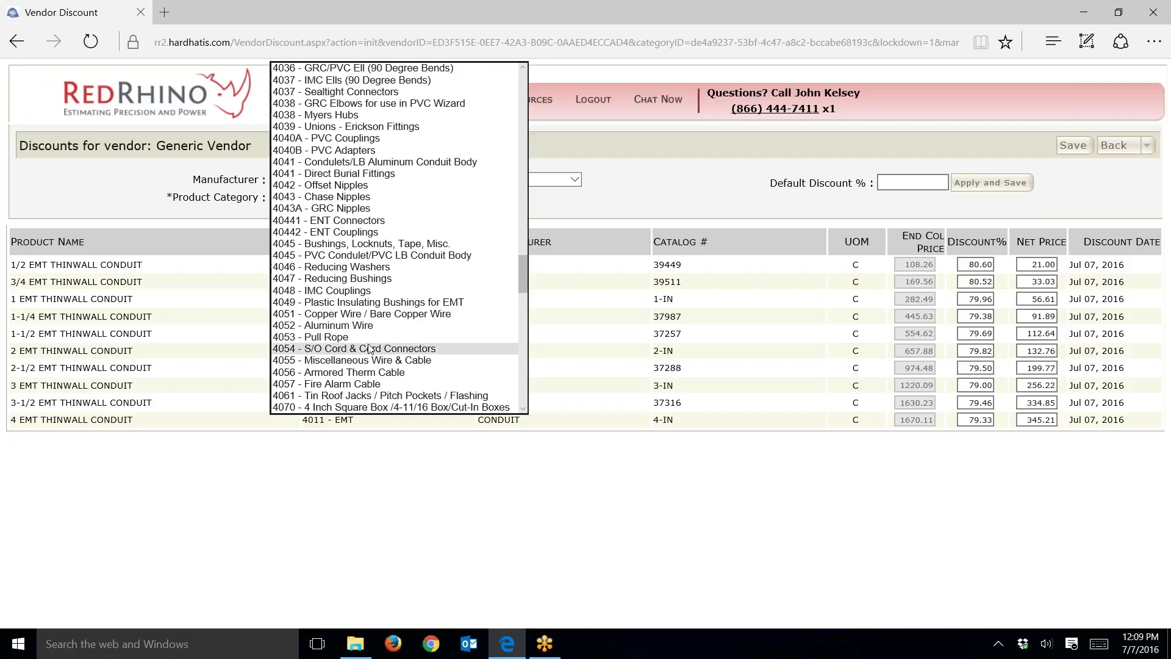
scroll(369, 348, "down", 4)
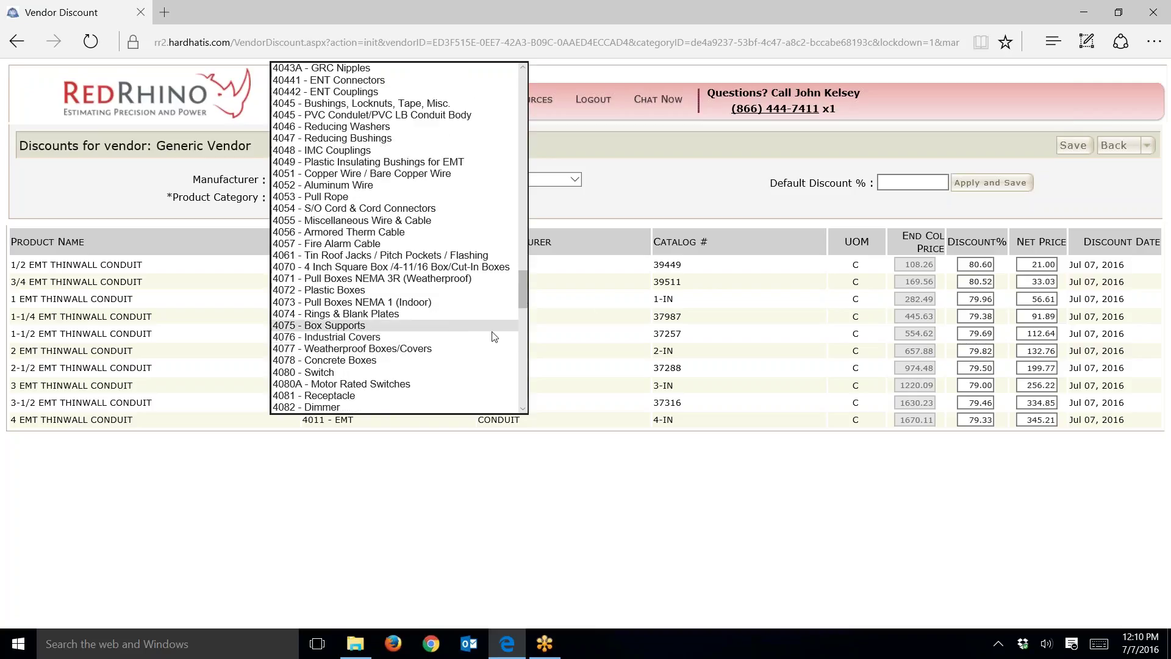
left_click(746, 304)
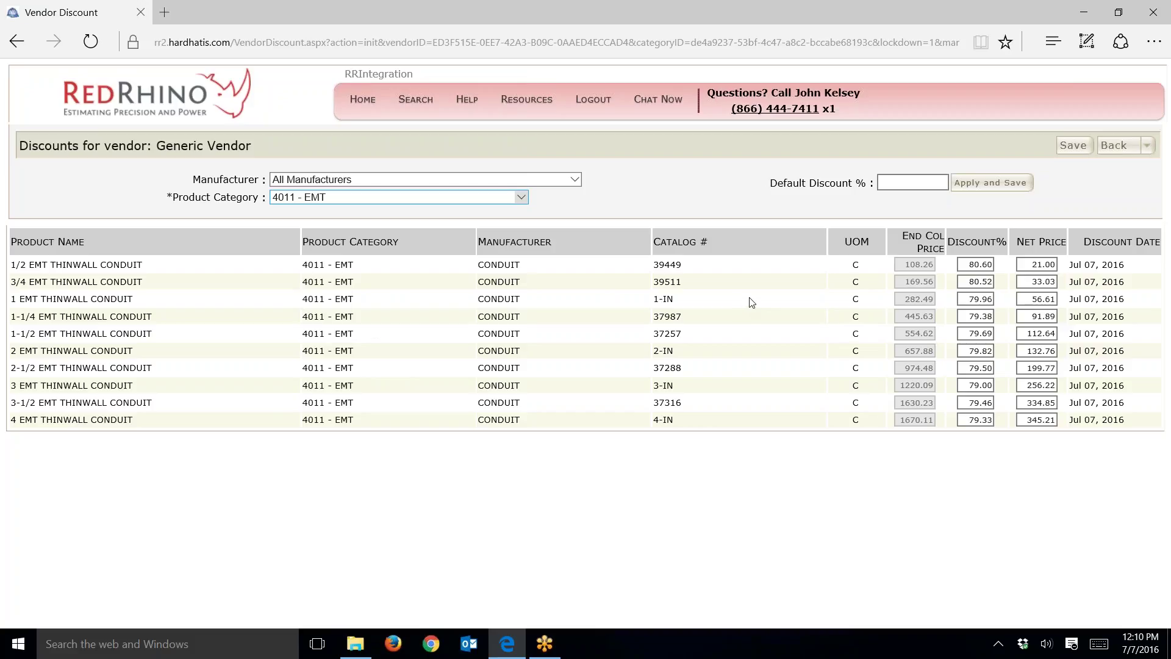
left_click(1035, 282)
left_click(1037, 368)
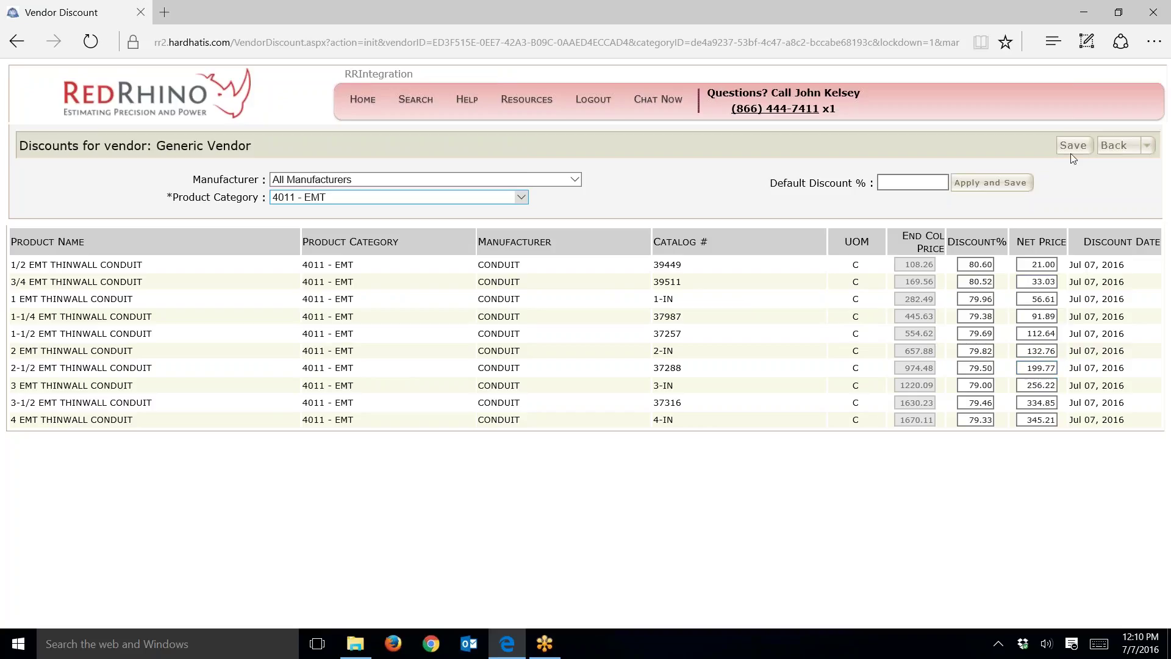